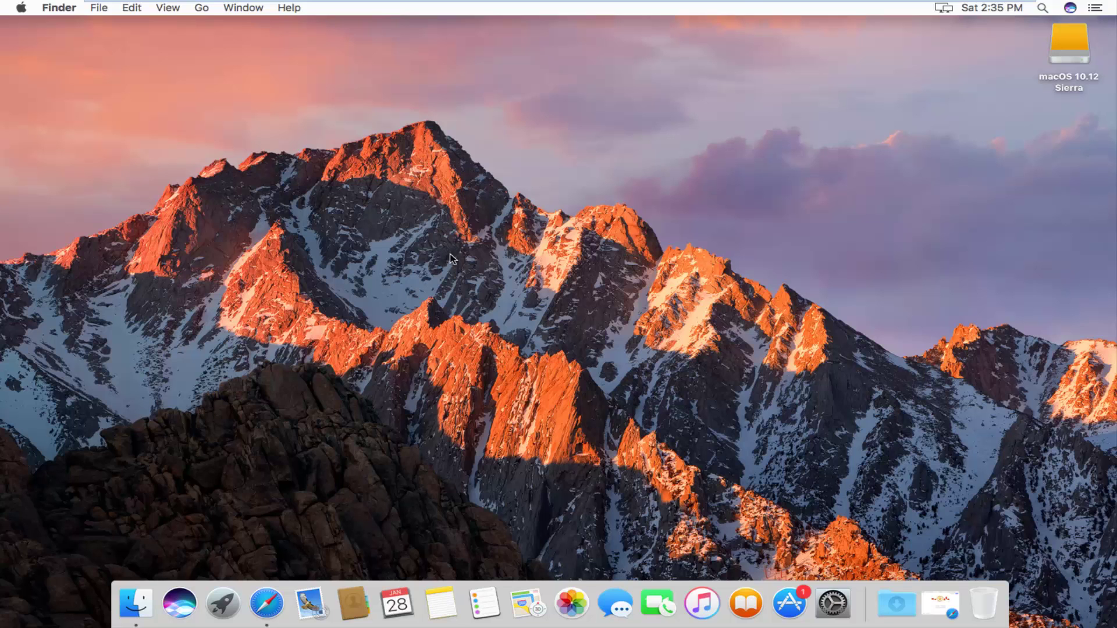
Step: Restore Safari and search Google for 'microsoft silverlight', dropping 'for mac' from the suggested query
{"action": "left_click", "coordinate": [939, 603]}
{"action": "left_click", "coordinate": [438, 315]}
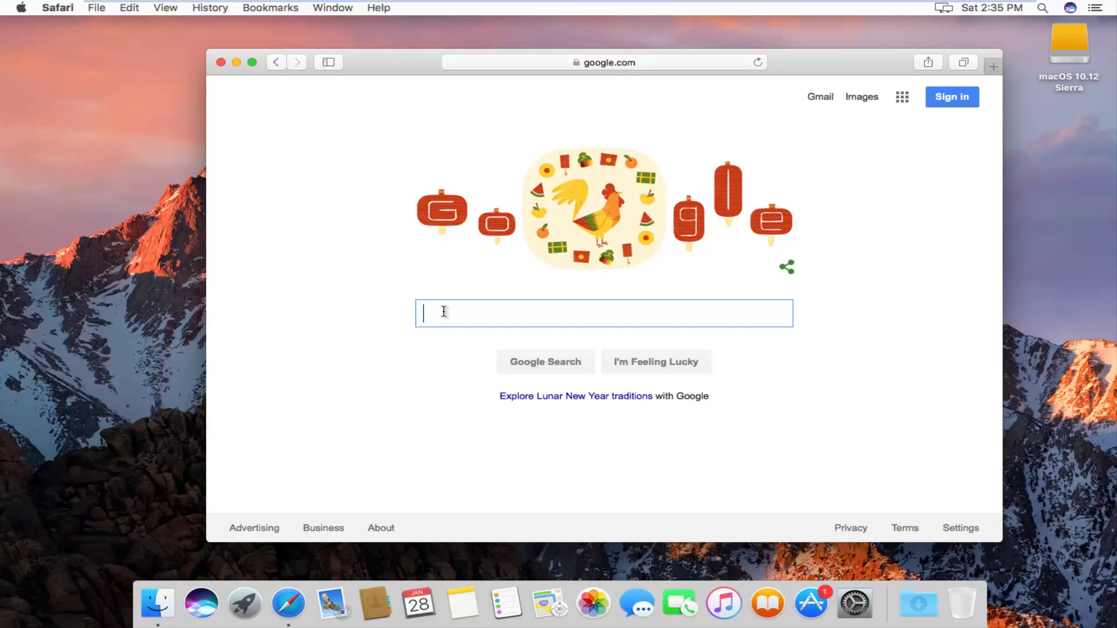
{"action": "type", "text": "micr"}
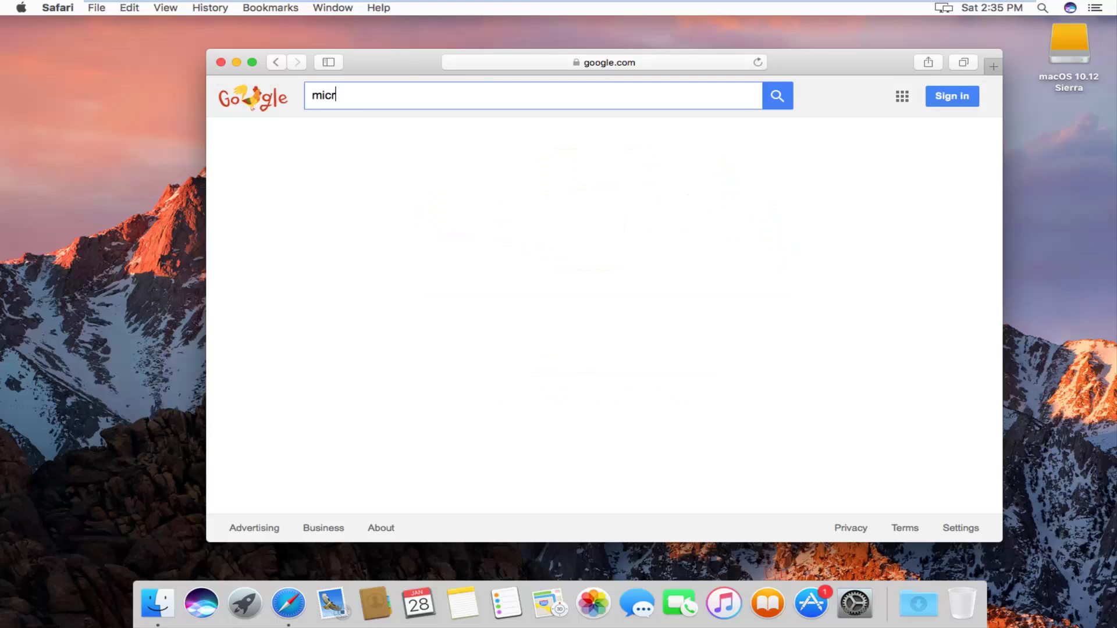
{"action": "type", "text": "osoft silverlight"}
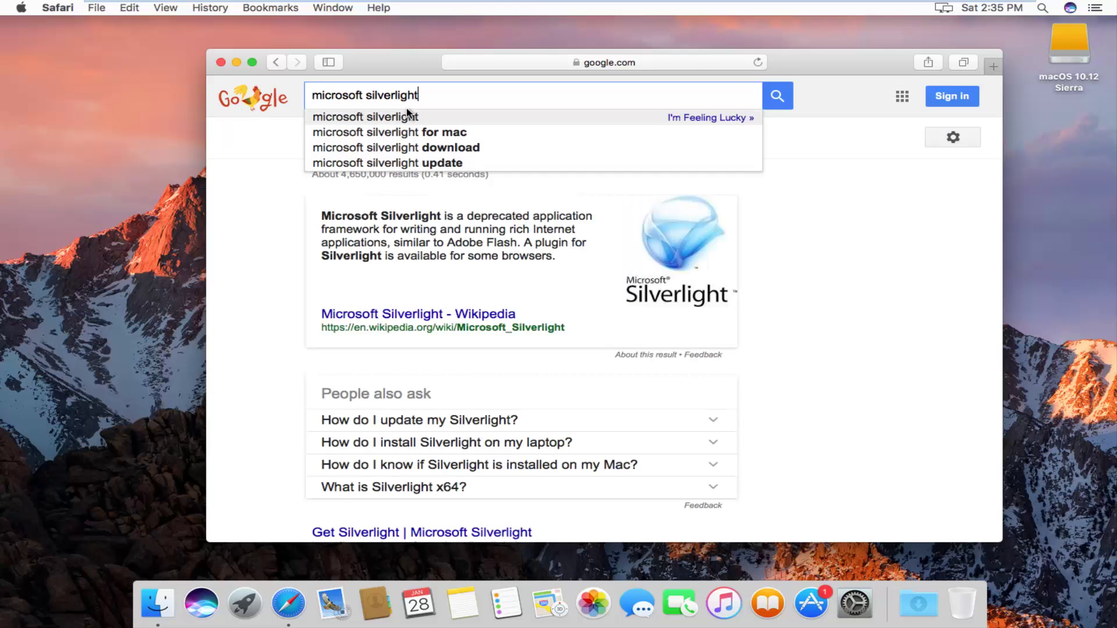
{"action": "left_click", "coordinate": [389, 136]}
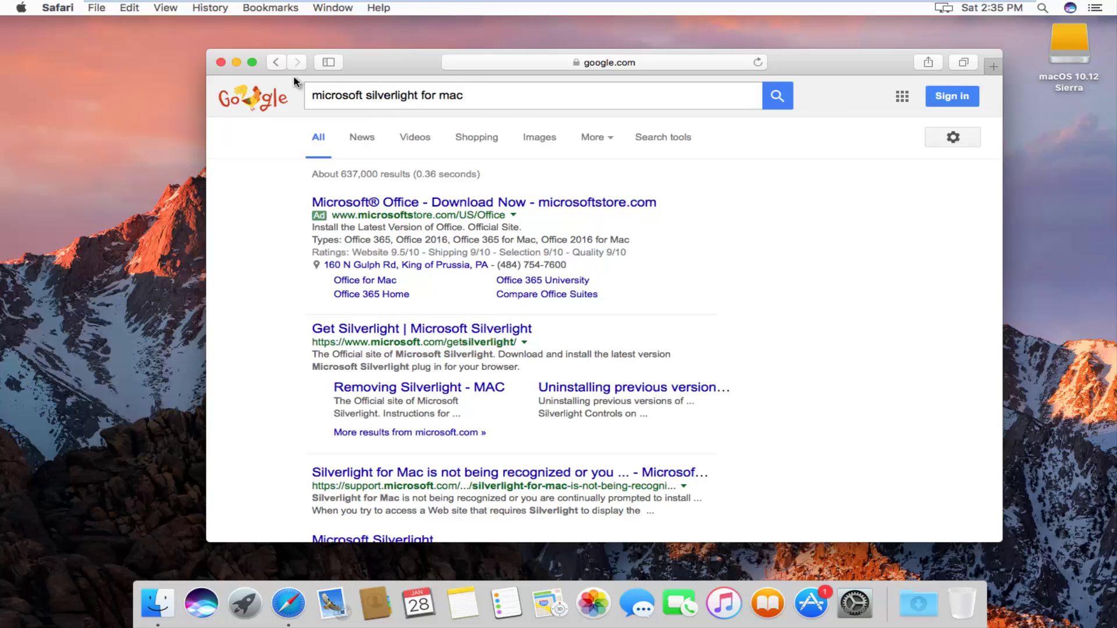
{"action": "double_click", "coordinate": [452, 95]}
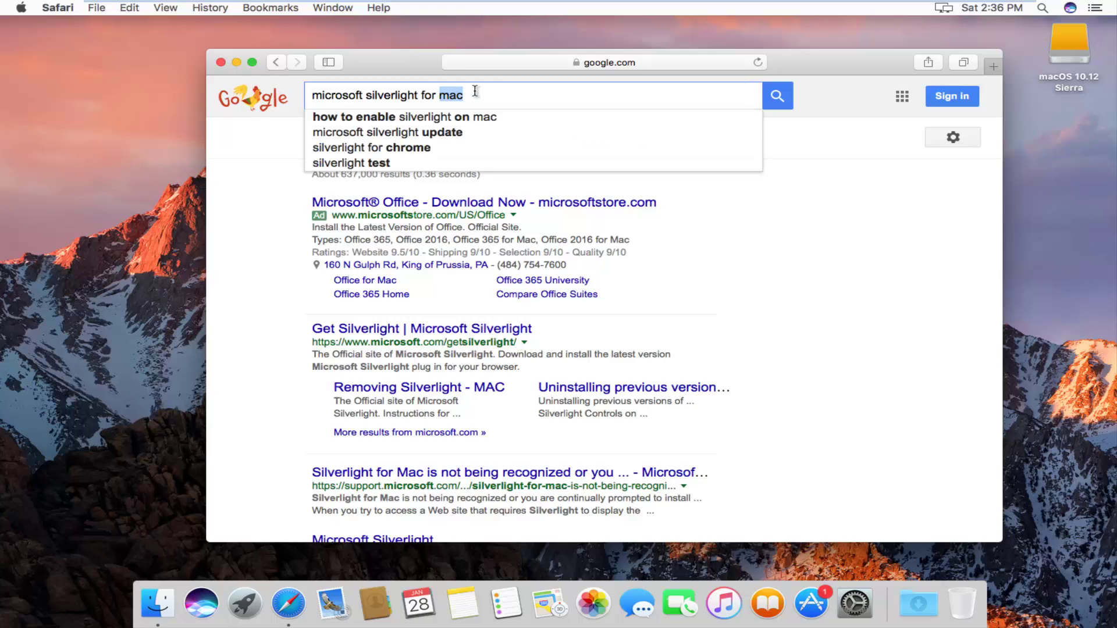
{"action": "key", "text": "BackSpace"}
{"action": "key", "text": "BackSpace"}
{"action": "key", "text": "BackSpace"}
{"action": "key", "text": "BackSpace"}
{"action": "key", "text": "BackSpace"}
{"action": "key", "text": "BackSpace"}
{"action": "key", "text": "Return"}
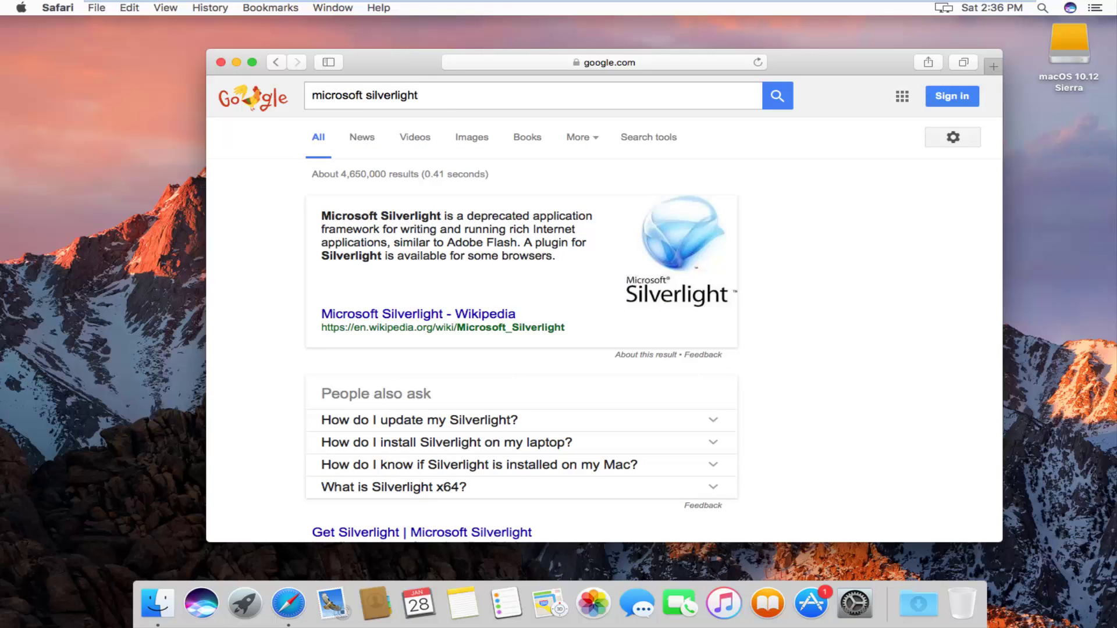
Step: Open the 'Get Silverlight | Microsoft Silverlight' result from microsoft.com
{"action": "scroll", "coordinate": [392, 312], "scroll_direction": "down", "scroll_amount": 6}
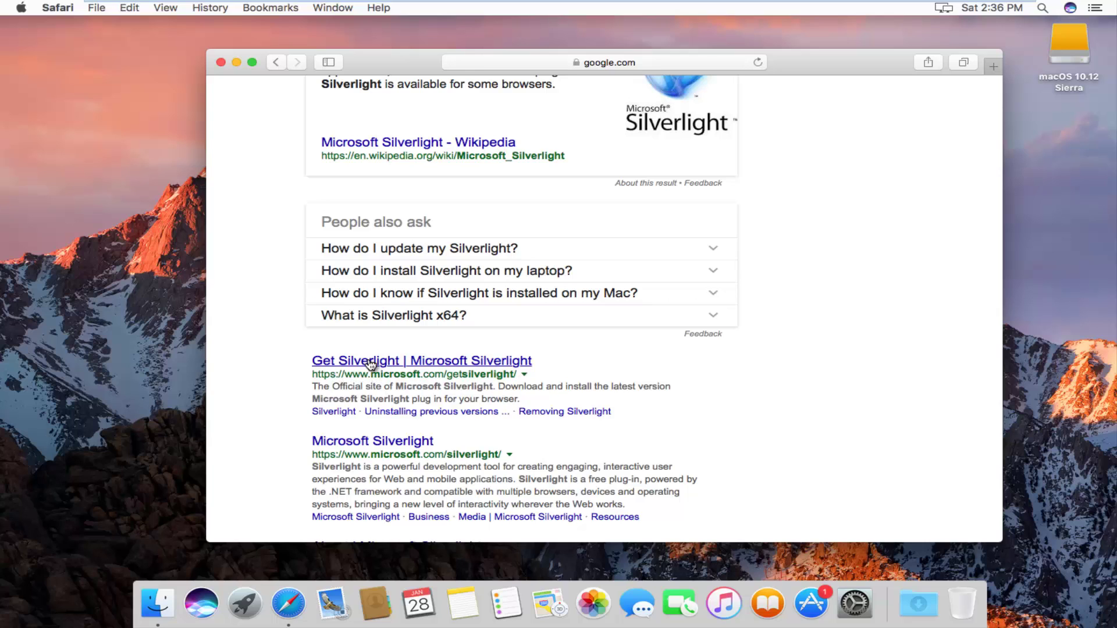
{"action": "left_click", "coordinate": [371, 362]}
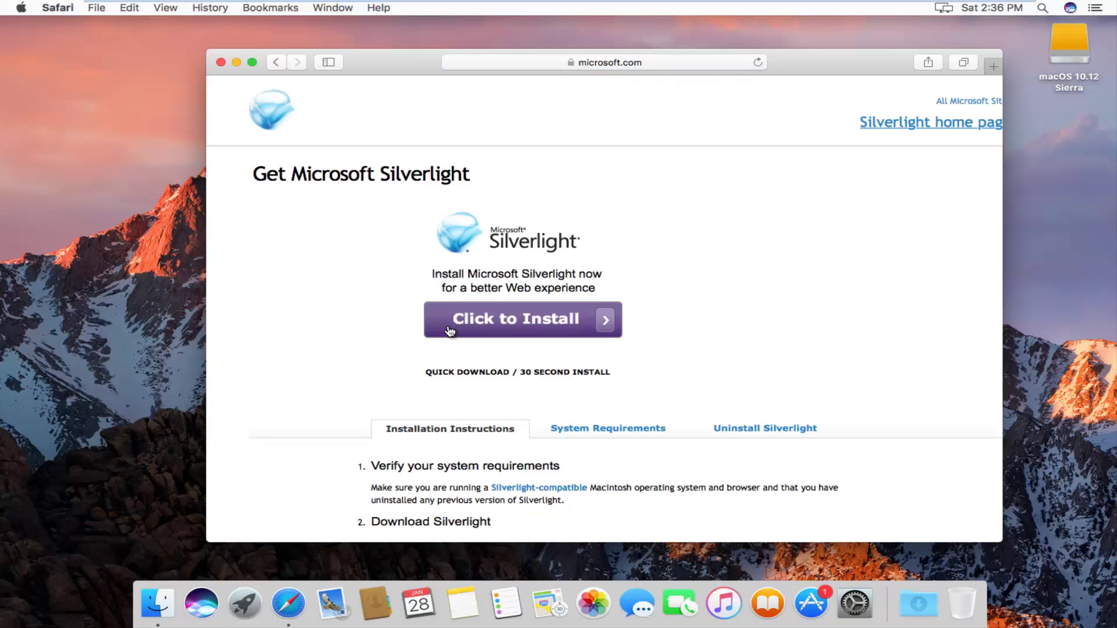
Step: Download Silverlight.dmg with Click to Install and open it from the Downloads list
{"action": "left_click", "coordinate": [528, 323]}
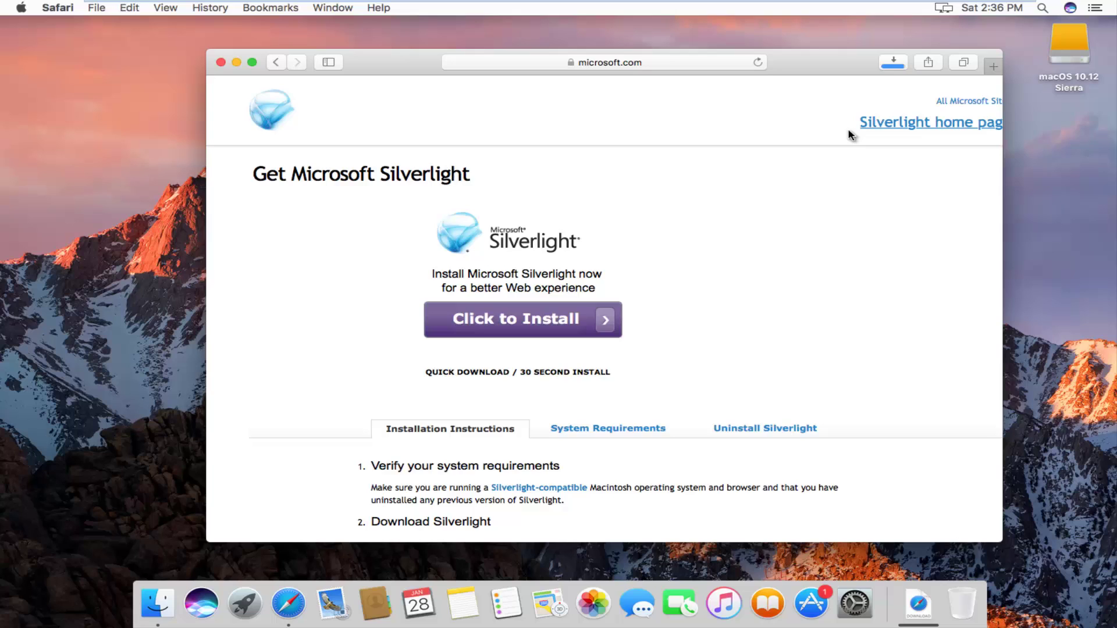
{"action": "left_click", "coordinate": [894, 64]}
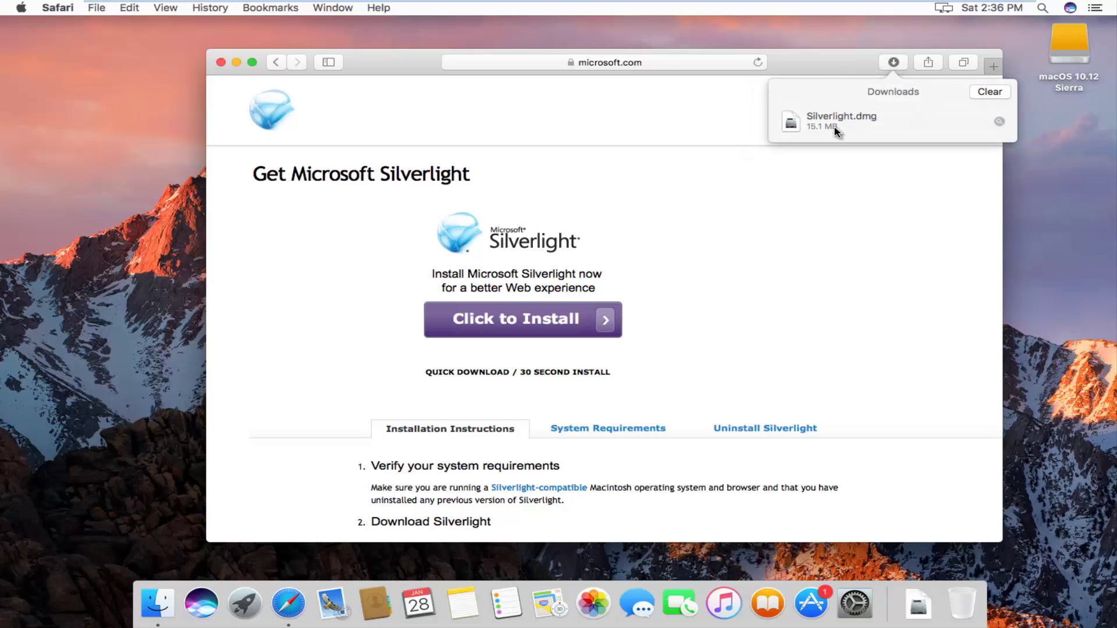
{"action": "left_click", "coordinate": [814, 121]}
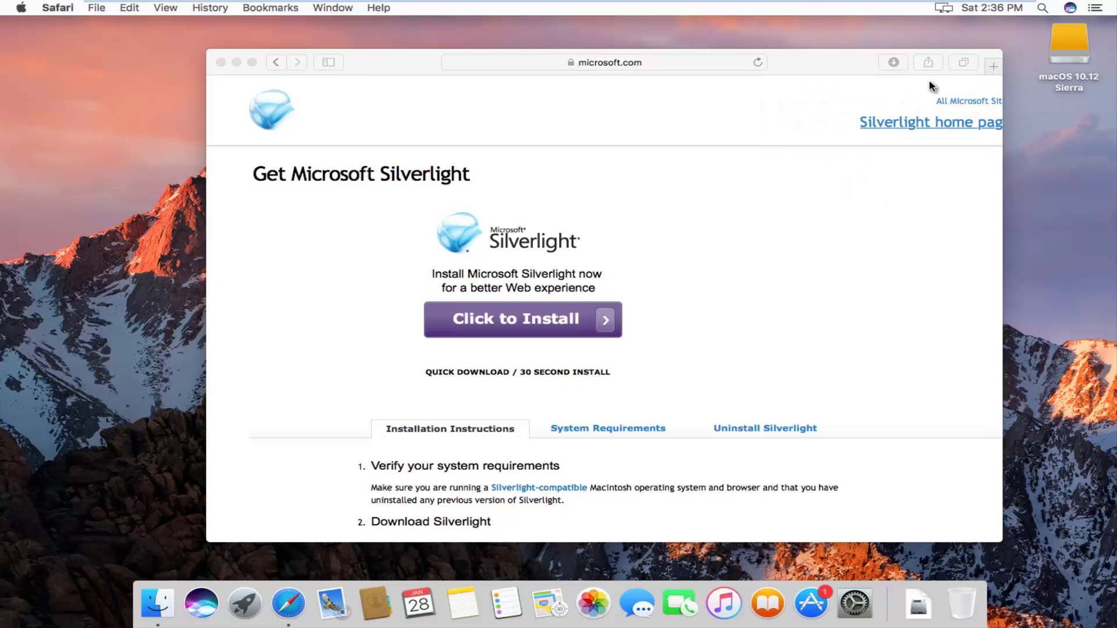
Step: Minimize Safari and open silverlight.pkg from the mounted Silverlight disk image
{"action": "left_click", "coordinate": [236, 63]}
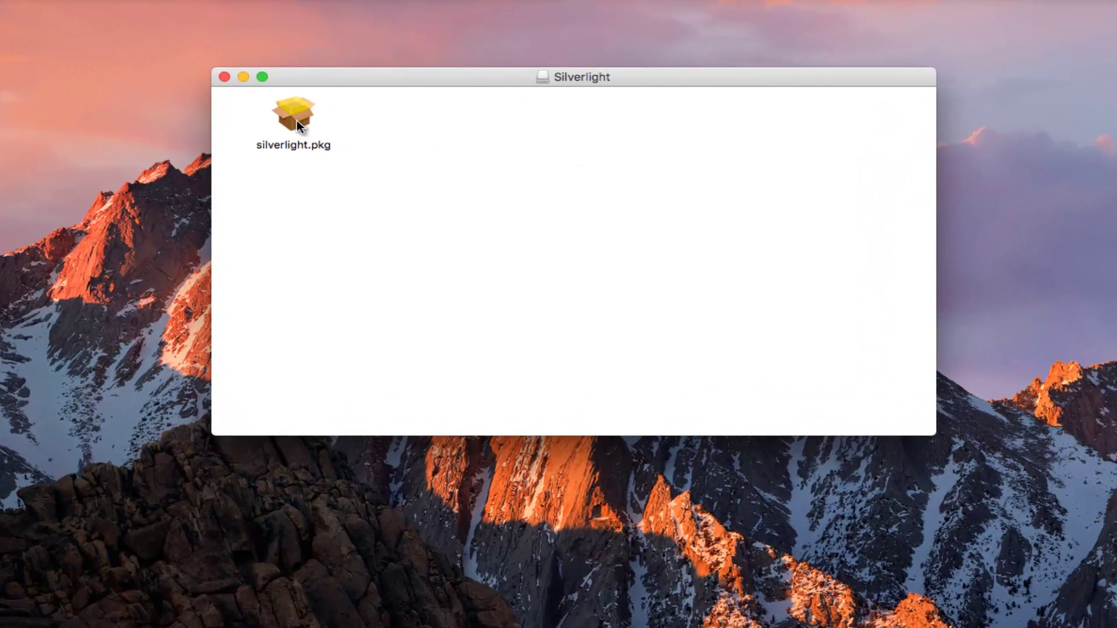
{"action": "left_click", "coordinate": [297, 119]}
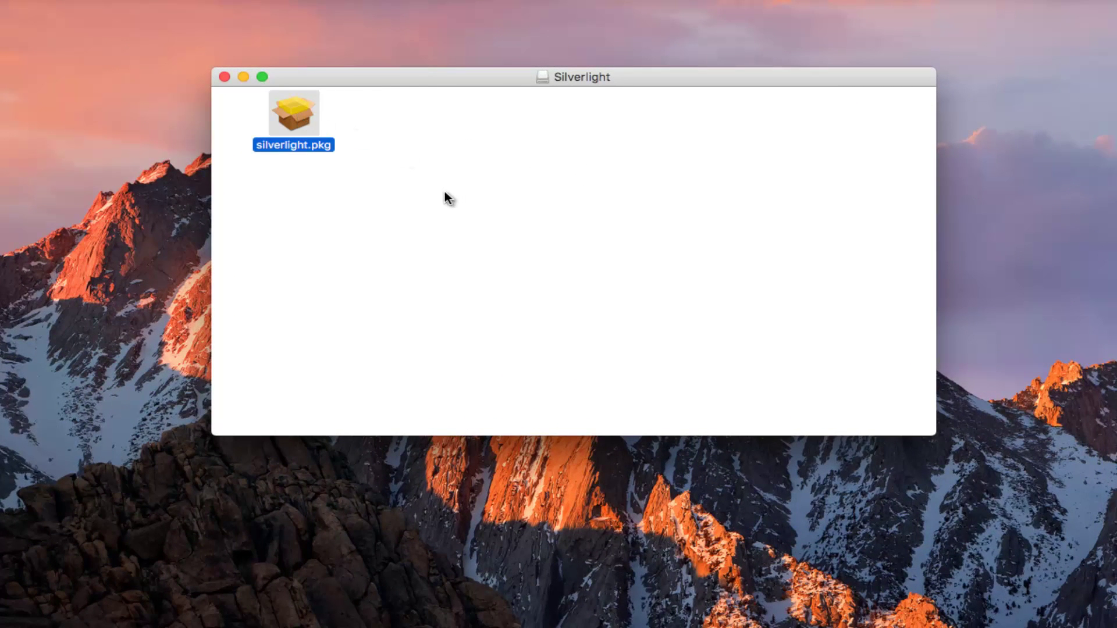
{"action": "key", "text": "super+o"}
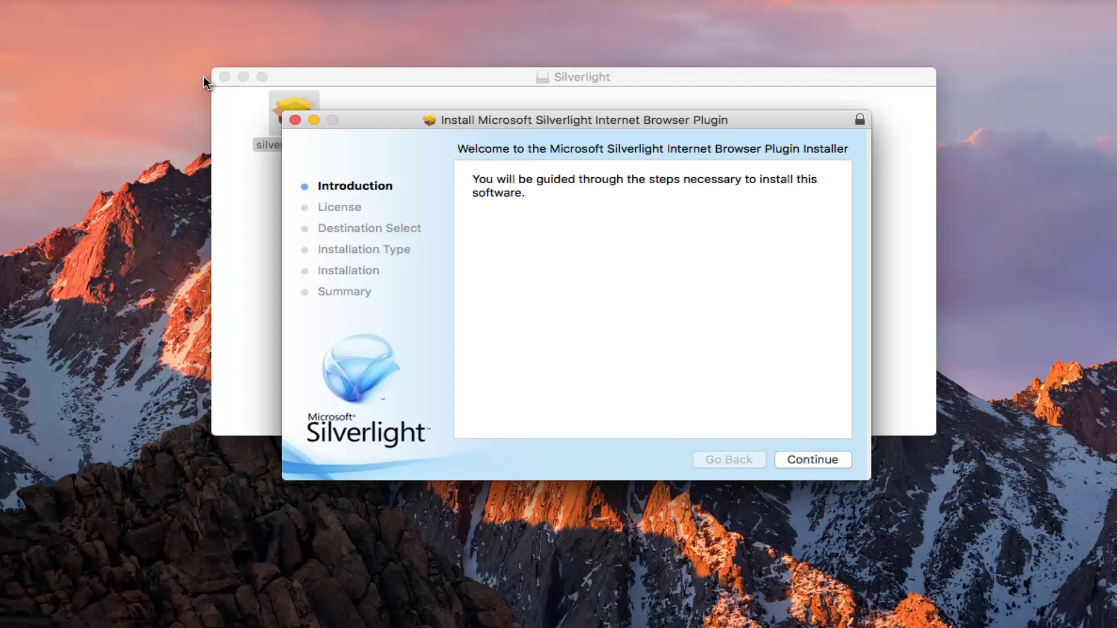
Step: Close the disk image window, continue past the introduction and license text, and agree to the license
{"action": "left_click", "coordinate": [224, 76]}
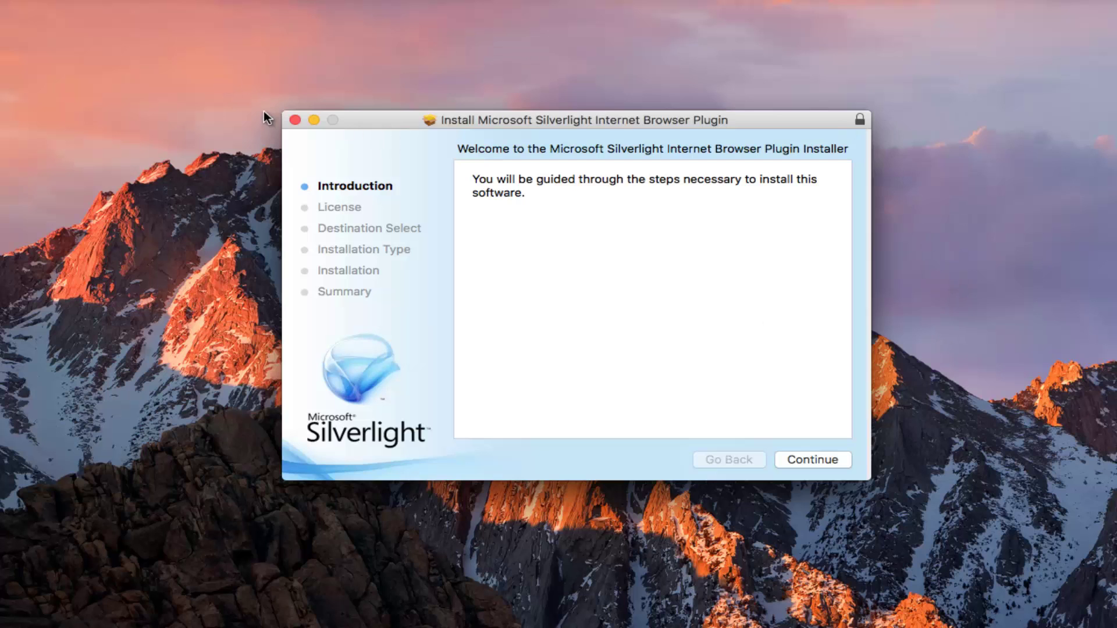
{"action": "left_click", "coordinate": [295, 121]}
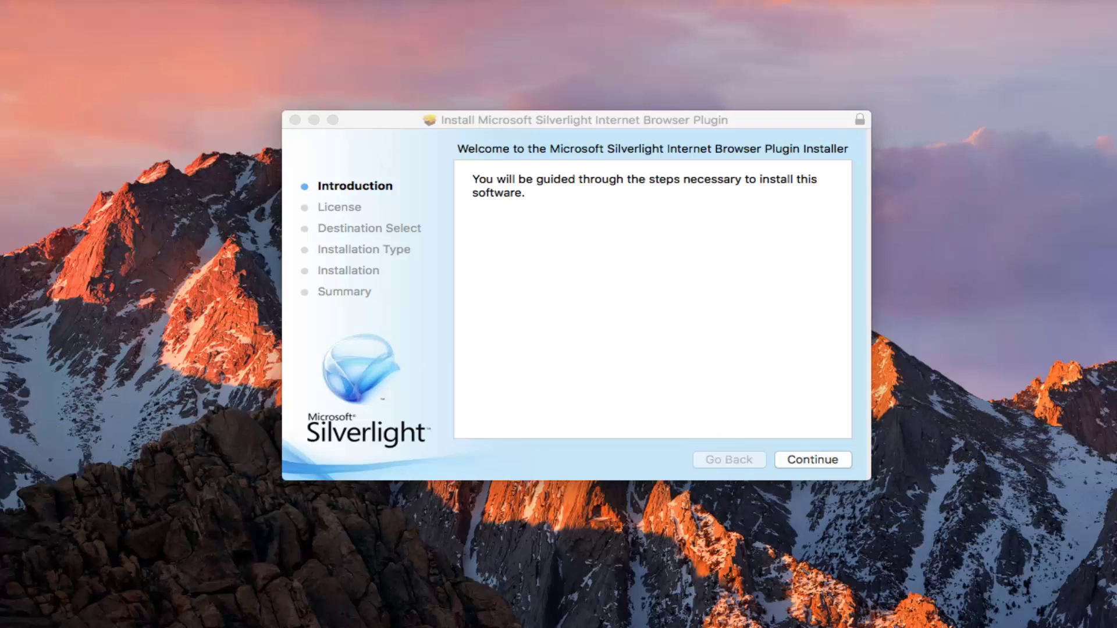
{"action": "left_click", "coordinate": [581, 285]}
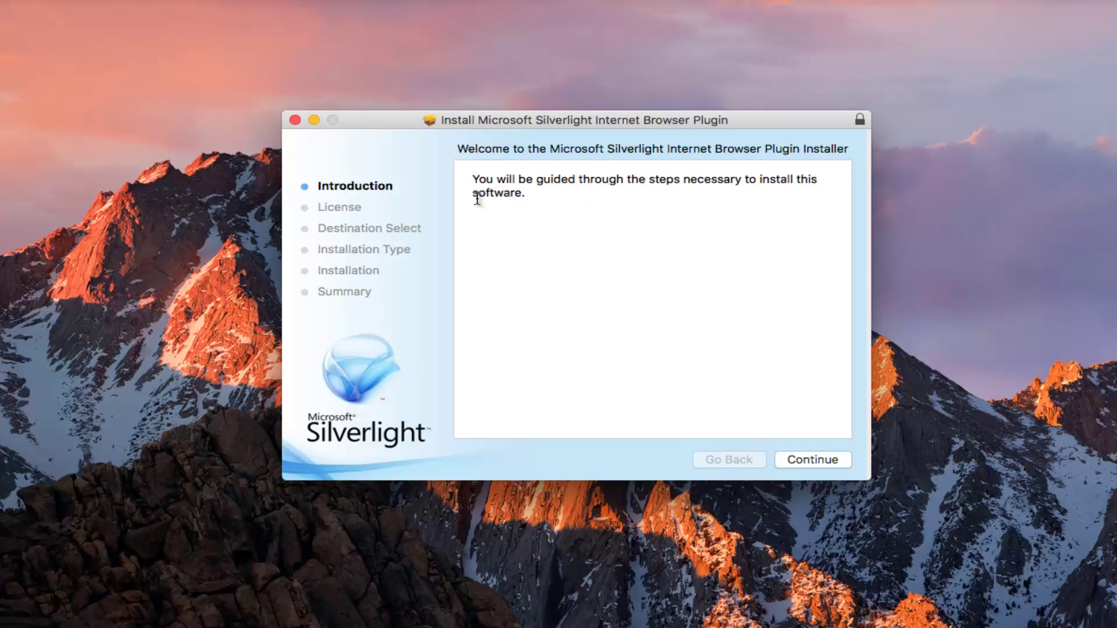
{"action": "left_click", "coordinate": [797, 458]}
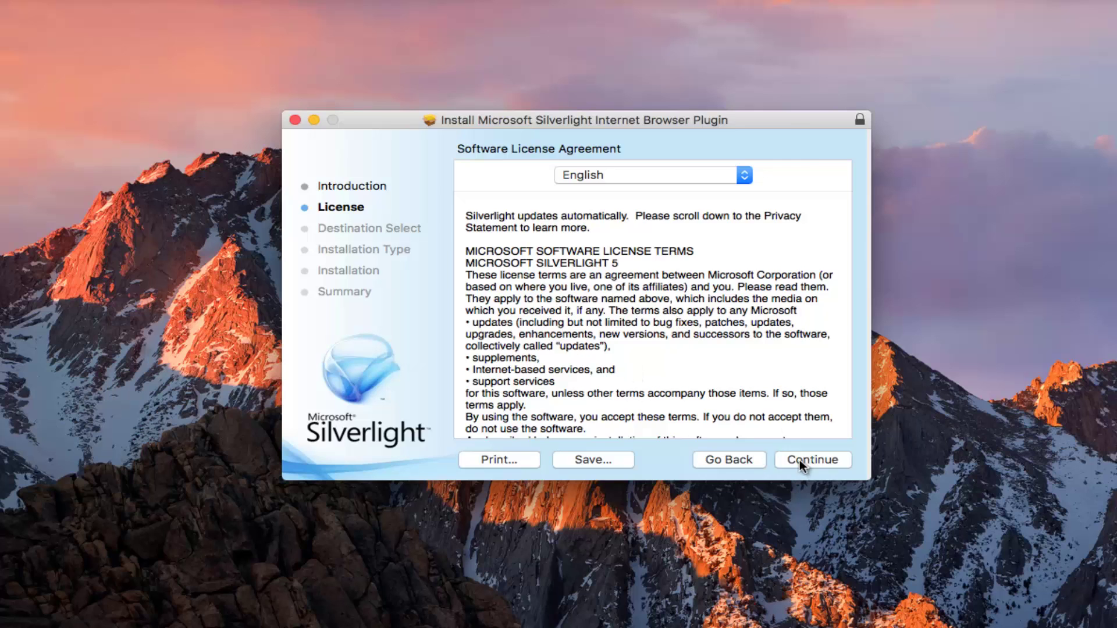
{"action": "left_click", "coordinate": [799, 459]}
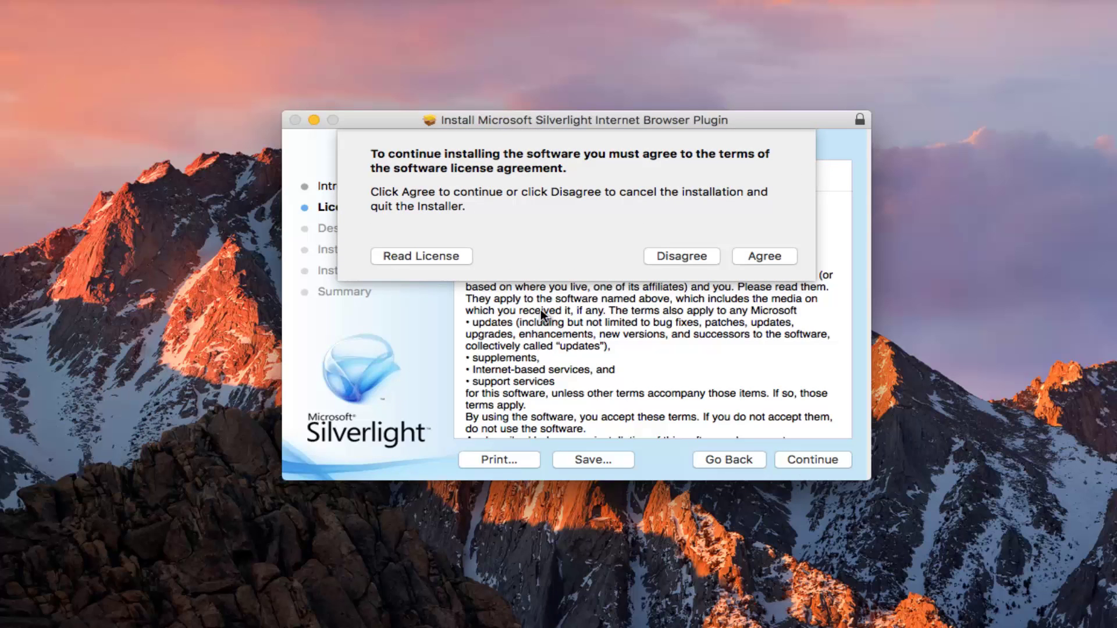
{"action": "left_click", "coordinate": [763, 259]}
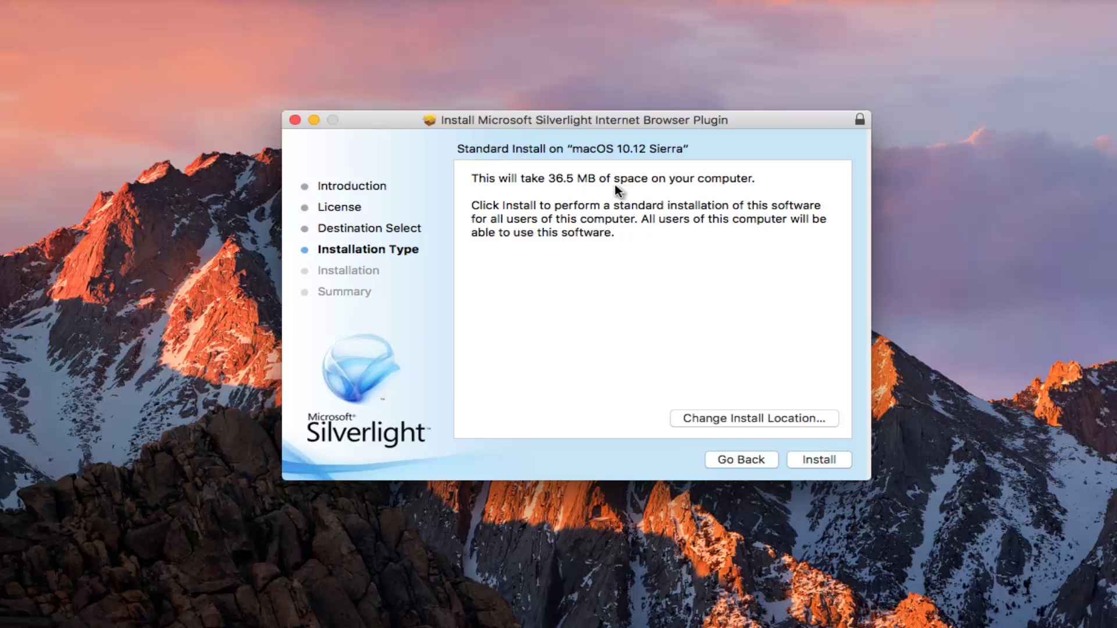
Step: Start the standard install and authorize it with the administrator password
{"action": "left_click", "coordinate": [809, 459]}
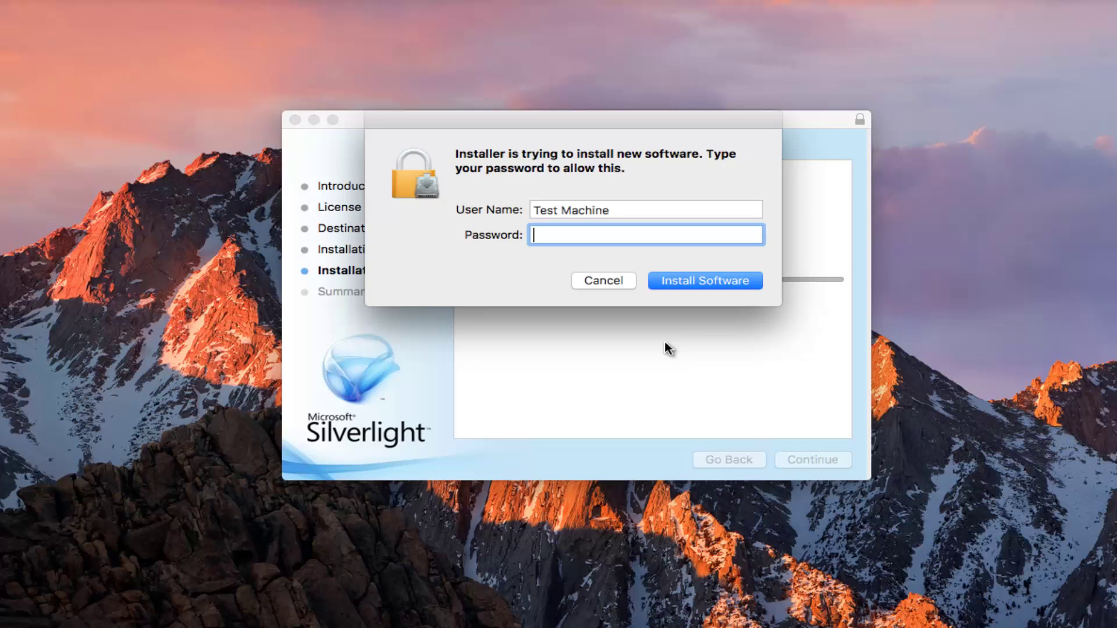
{"action": "type", "text": "••••••••"}
{"action": "left_click", "coordinate": [676, 284]}
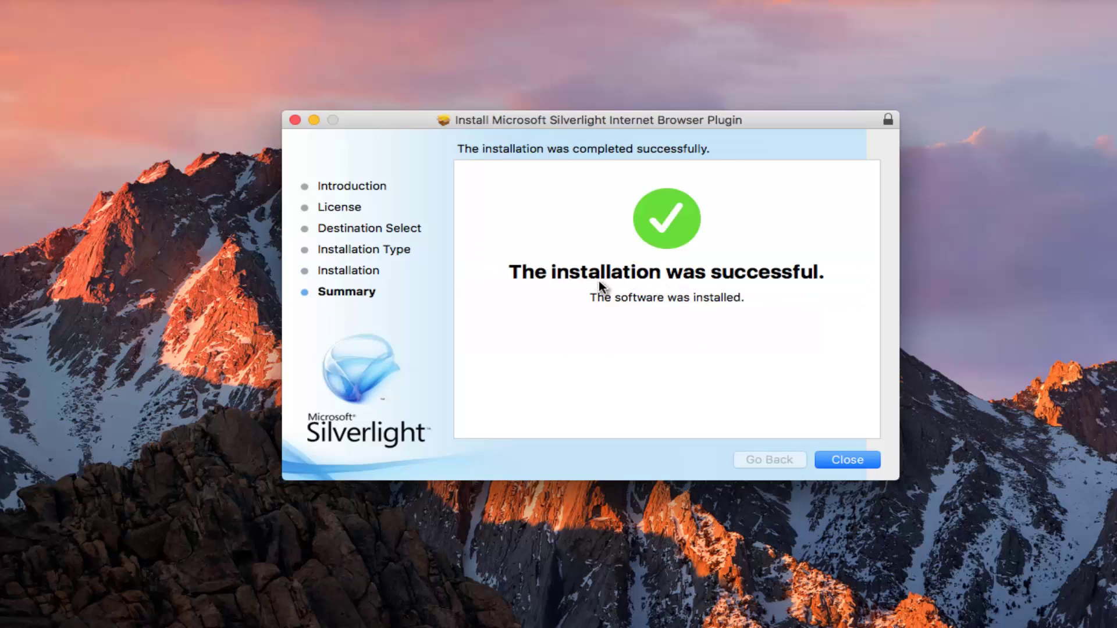
Step: Close the Installer summary page to bring up the move-to-Trash prompt
{"action": "left_click", "coordinate": [833, 459]}
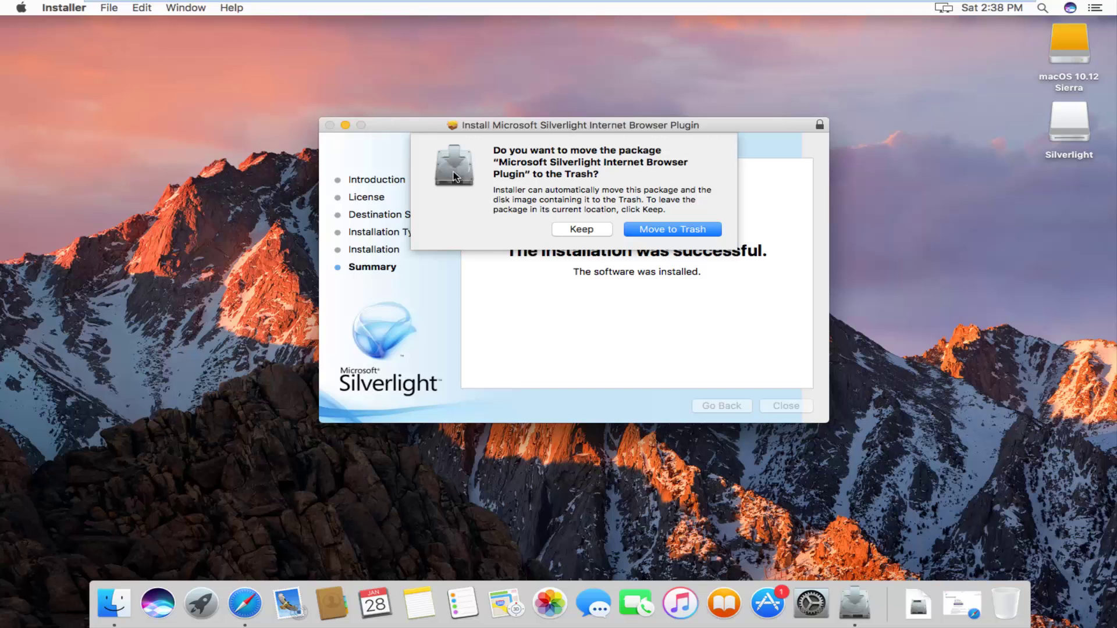
Step: Move the Silverlight installer package to the Trash
{"action": "left_click", "coordinate": [662, 229]}
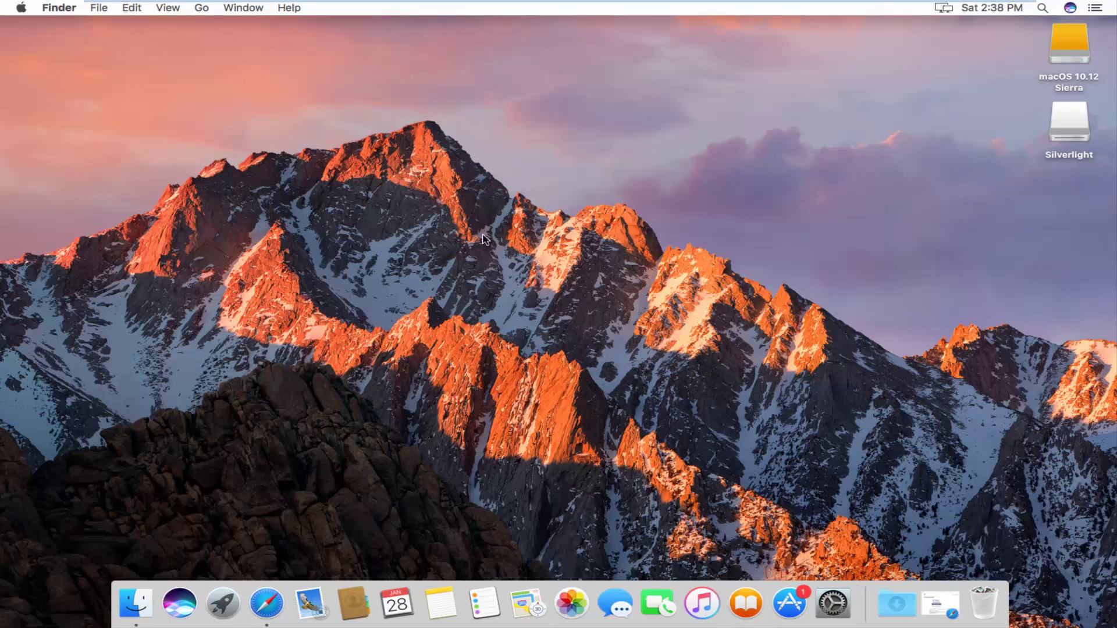